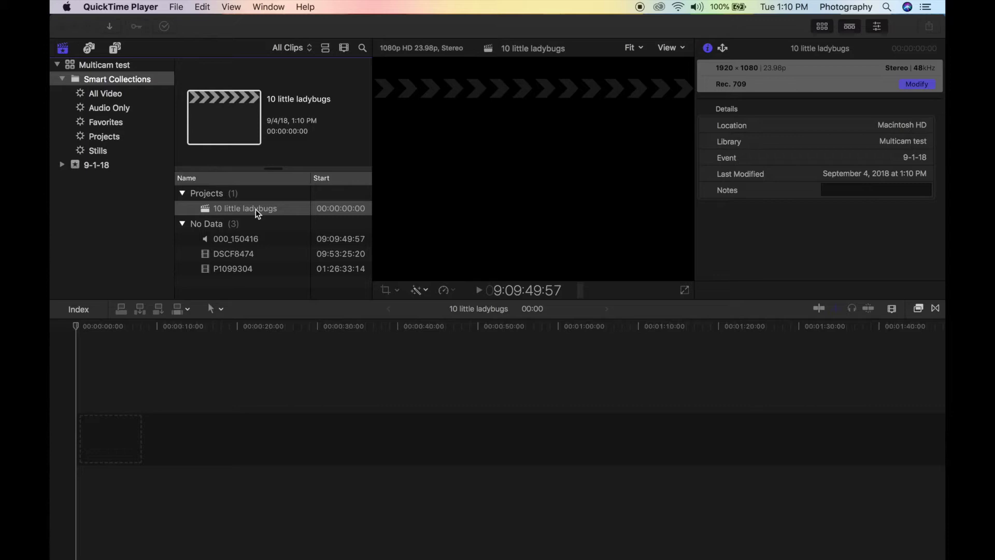
- Preview clips 000_150416, DSCF8474 and P1099304 in turn, ending on P1099304 in the viewer
left_click(255, 242)
left_click(255, 242)
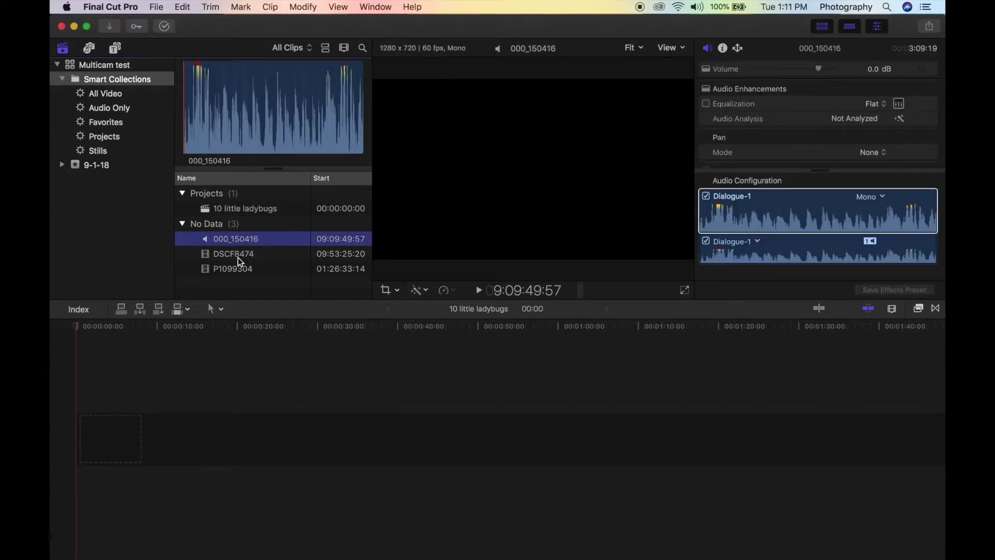
left_click(240, 258)
left_click(239, 270)
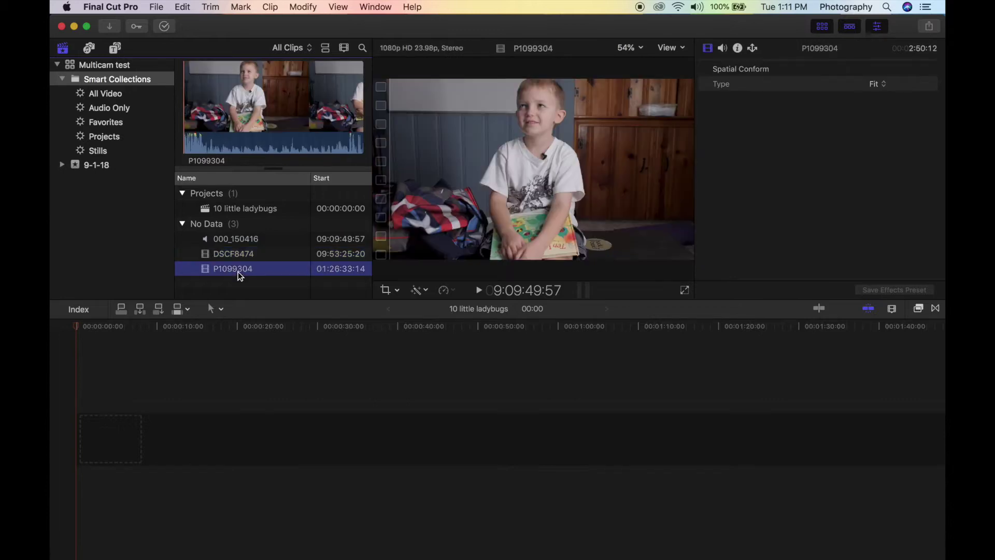
- In the Info inspector, set clip P1099304's Camera Name to 'Camera A'
left_click(738, 48)
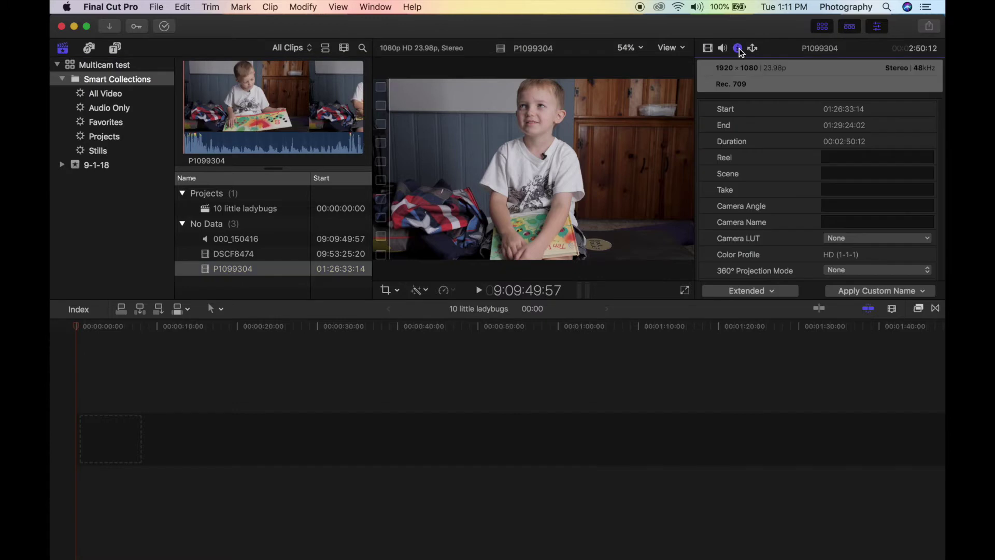
left_click(755, 294)
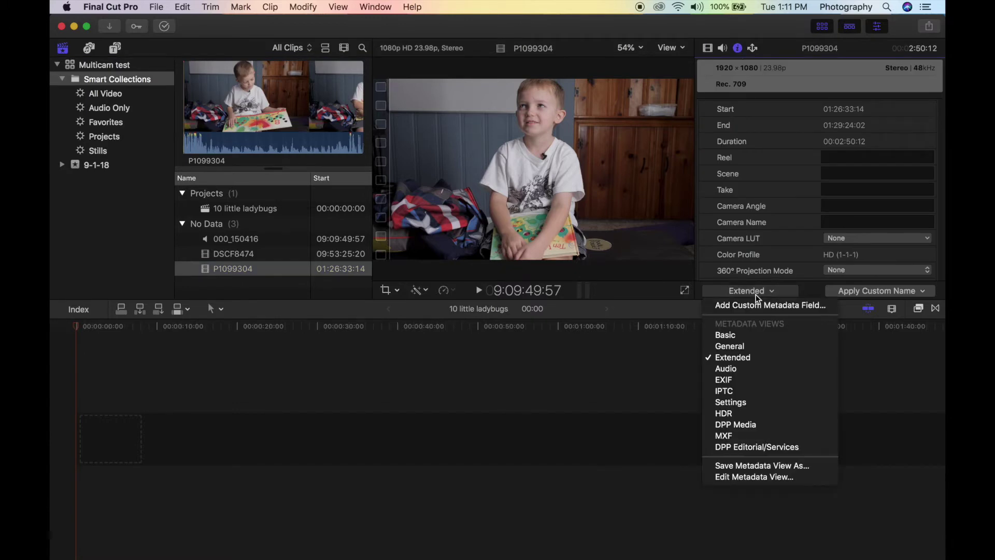
left_click(756, 294)
scroll(772, 222, "down", 2)
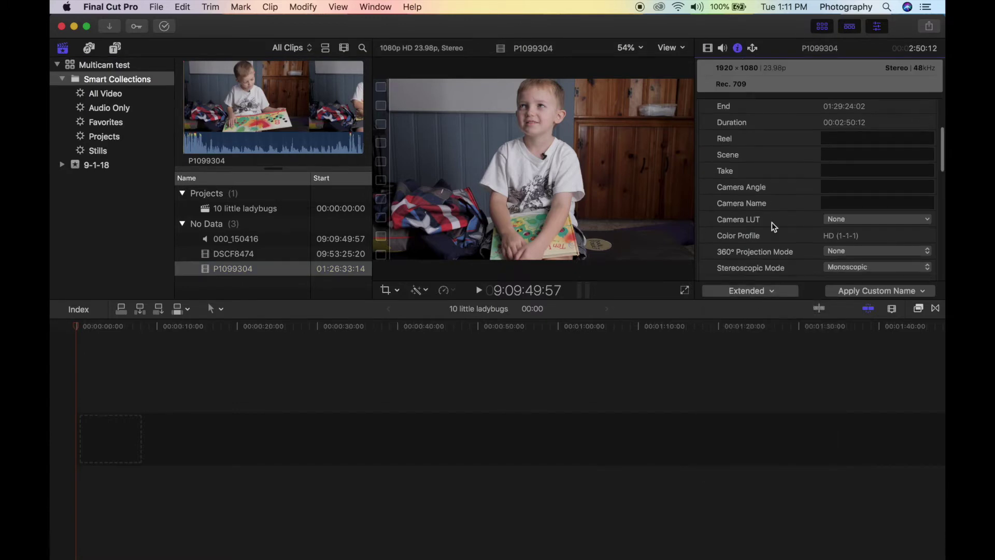
left_click(842, 205)
type("Camera A")
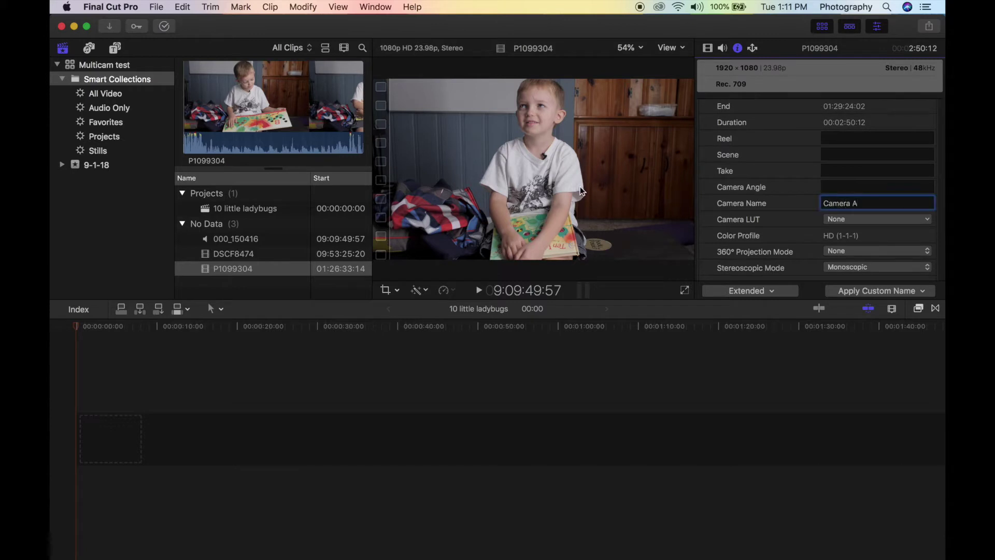
- Set clip DSCF8474's Camera Name to 'Camera B', verify both names, and select all three clips
left_click(266, 252)
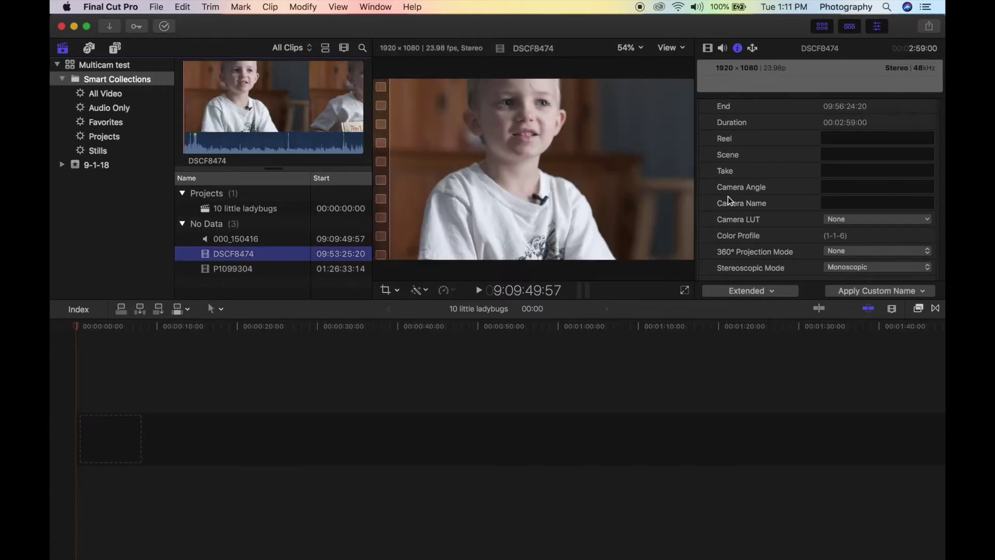
left_click(853, 202)
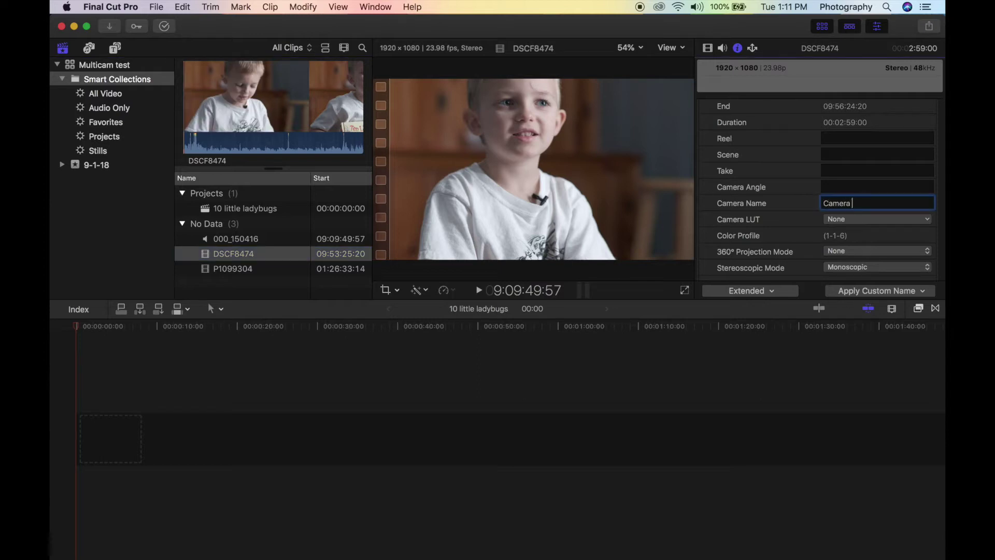
left_click(257, 240)
left_click(250, 254)
left_click(249, 269)
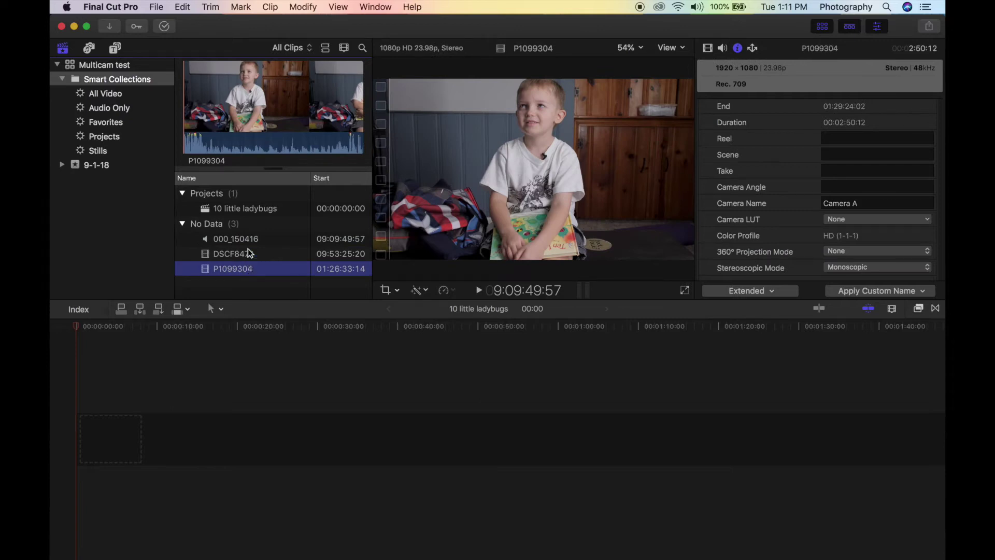
left_click(251, 240, "shift")
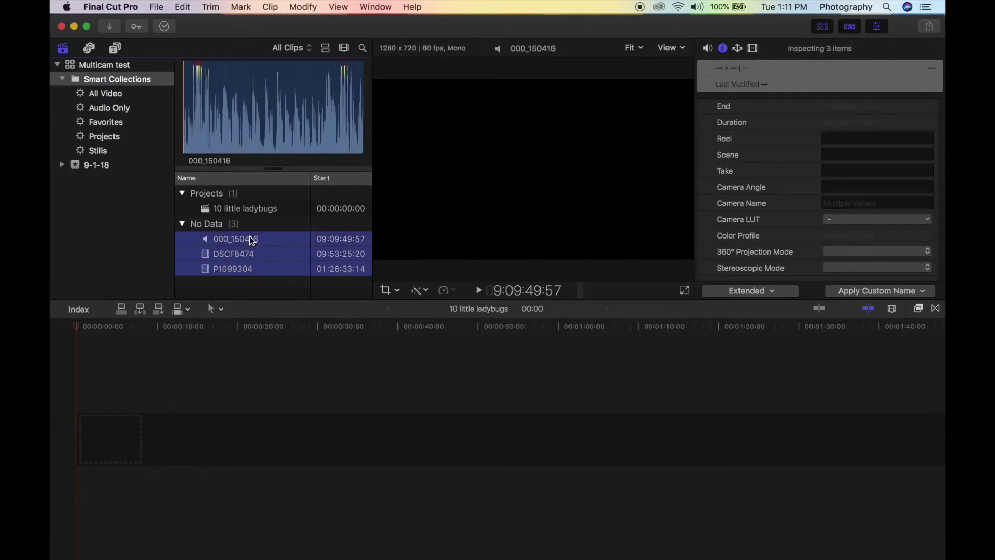
- Create a new multicam clip named '10 little ladybugs' from the three selected clips
right_click(250, 241)
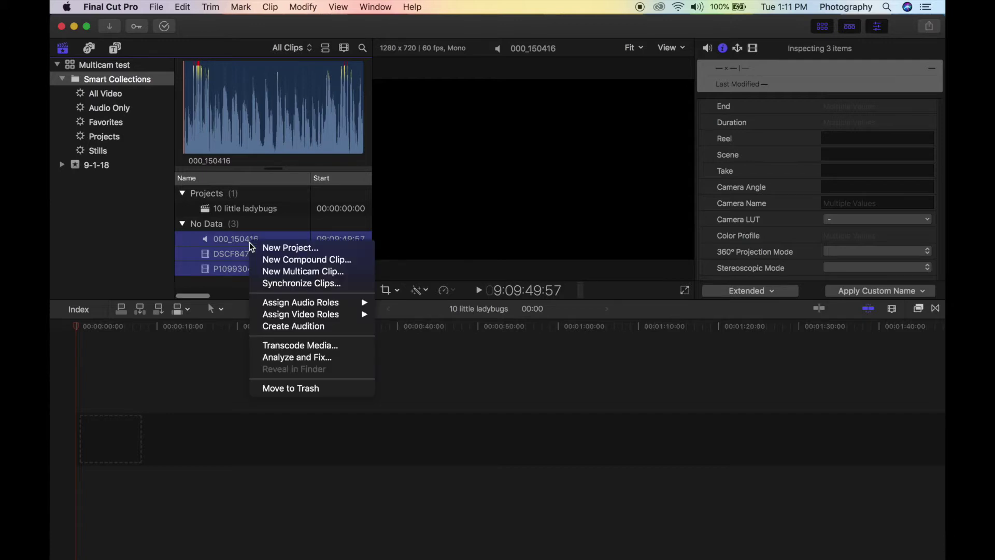
left_click(284, 272)
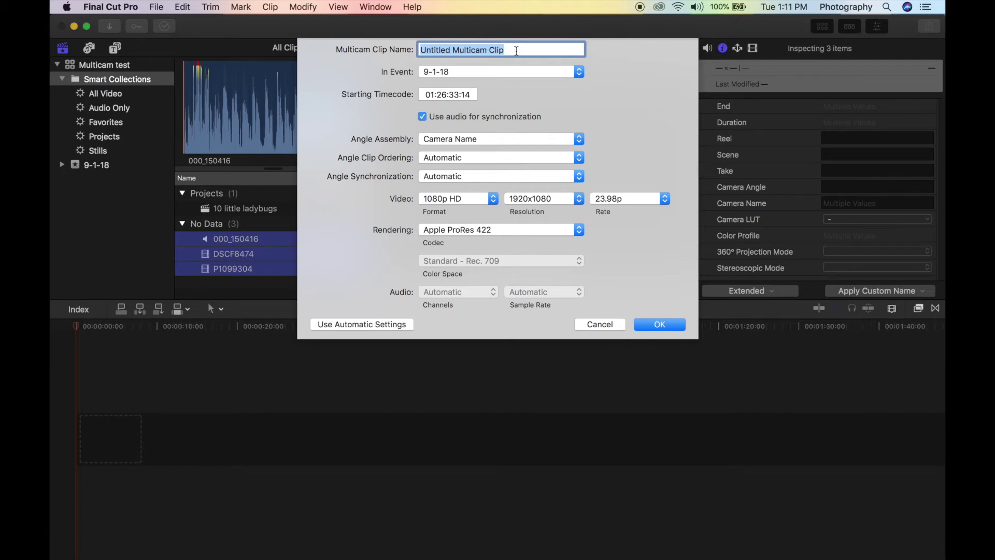
type("10 little ladybugs")
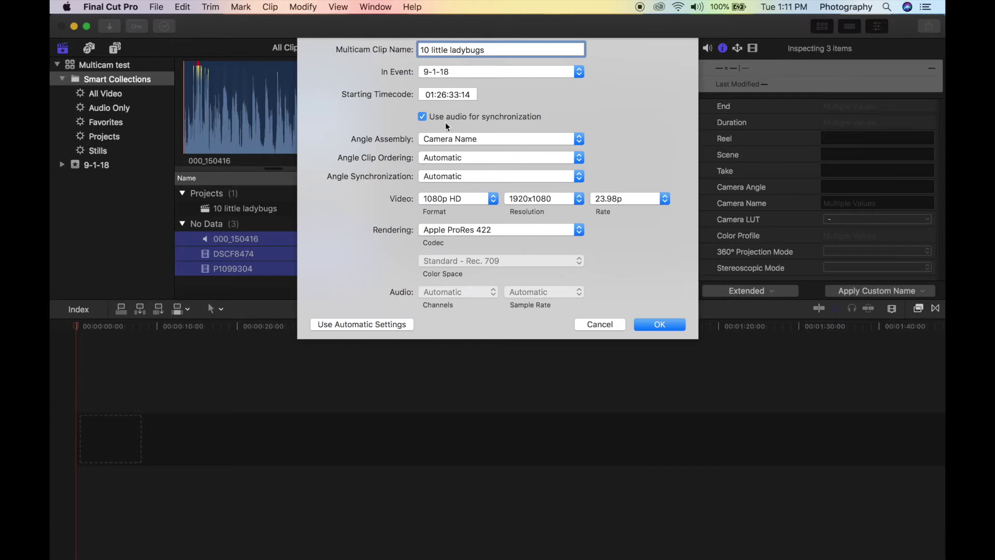
left_click(656, 324)
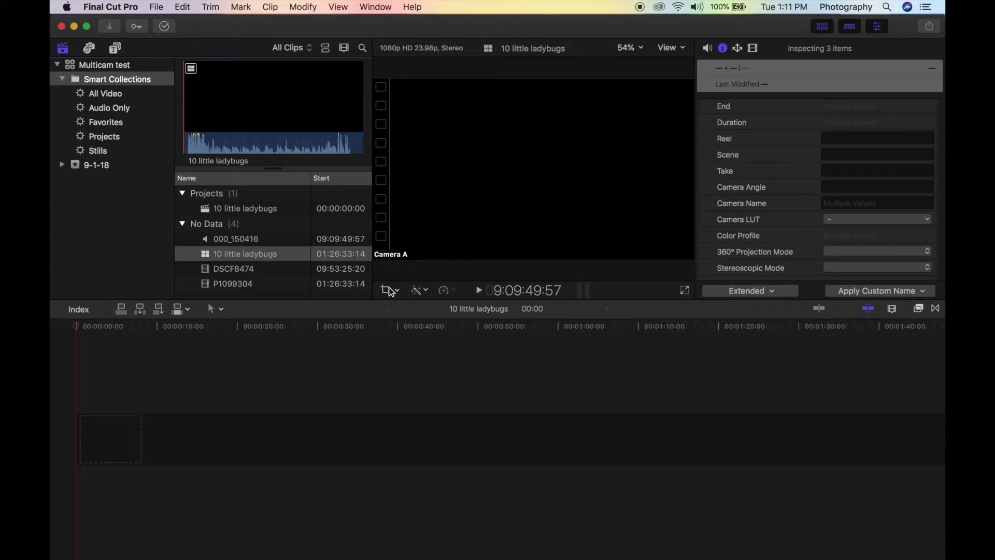
- Open the multicam clip in the angle editor and compare the Camera B and Camera A angles
double_click(230, 255)
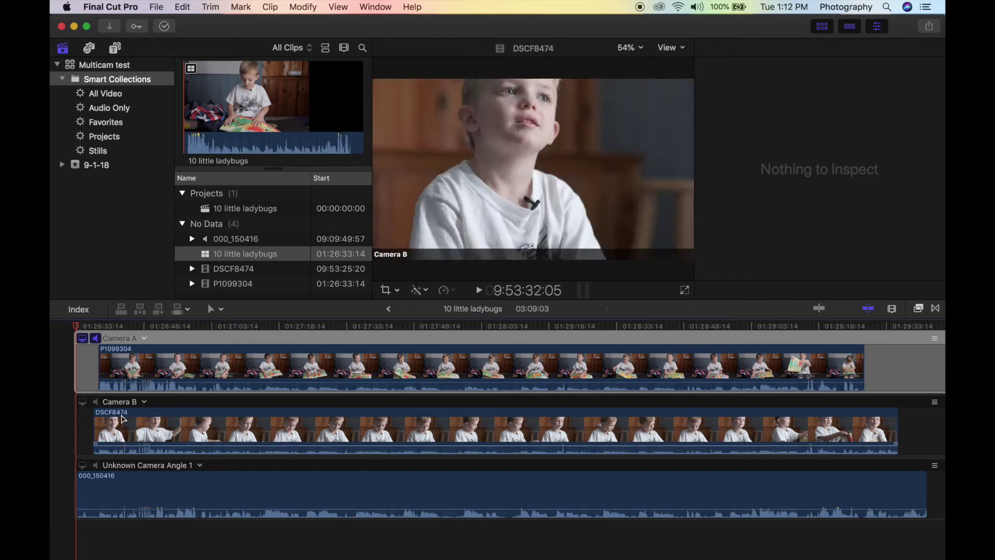
left_click(83, 402)
left_click(203, 331)
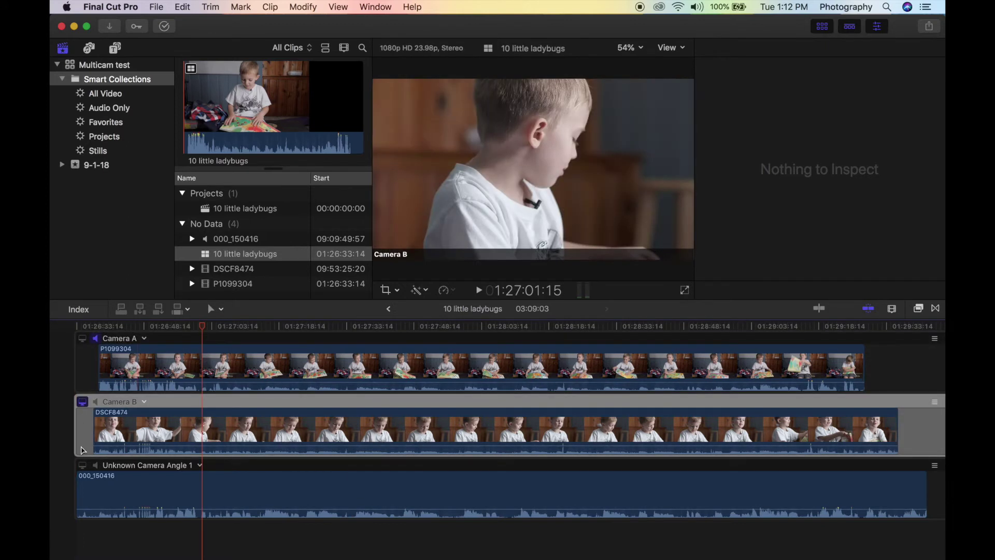
left_click(82, 338)
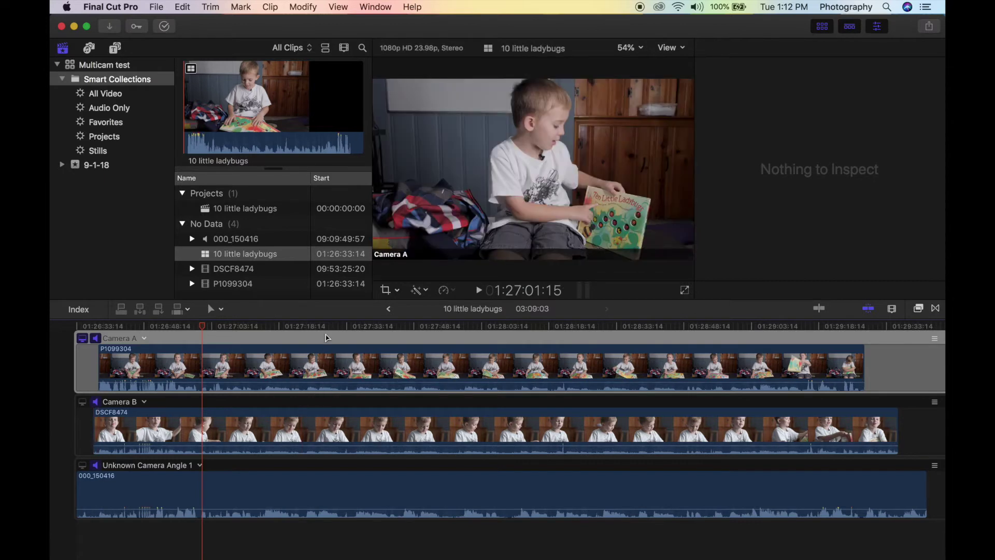
- Play the clip from 1:27:29:00 at raised volume, then go back to the project timeline
left_click(325, 328)
key("XF86AudioRaiseVolume")
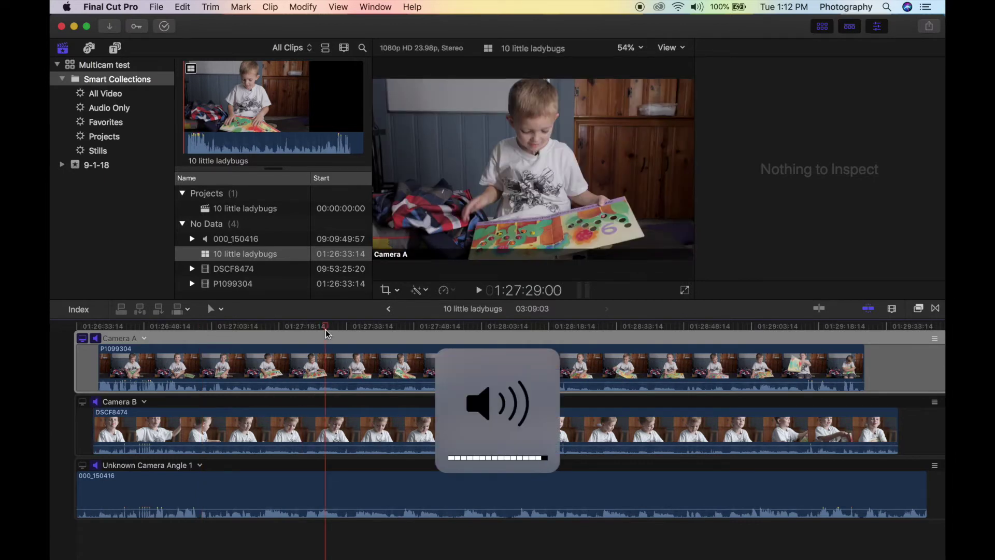
key("space")
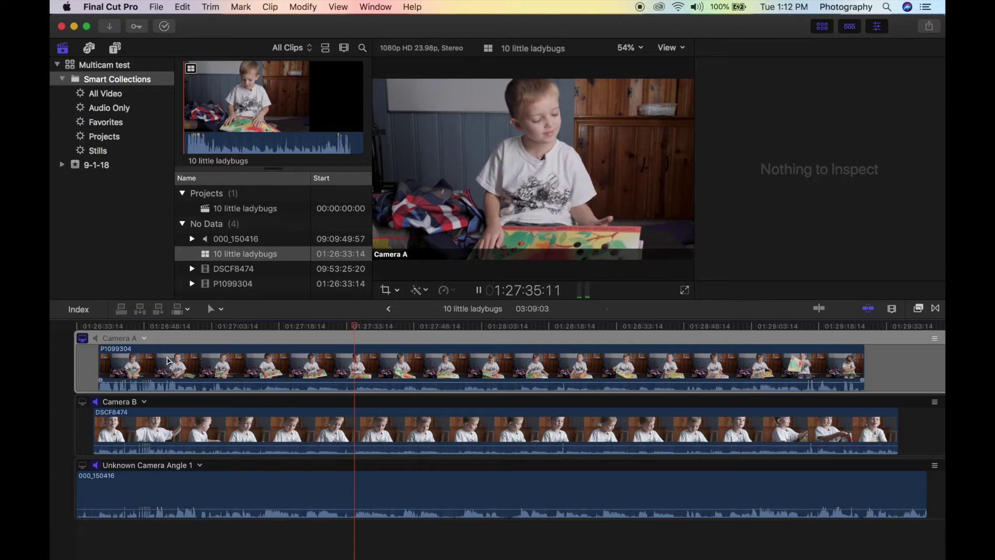
key("space")
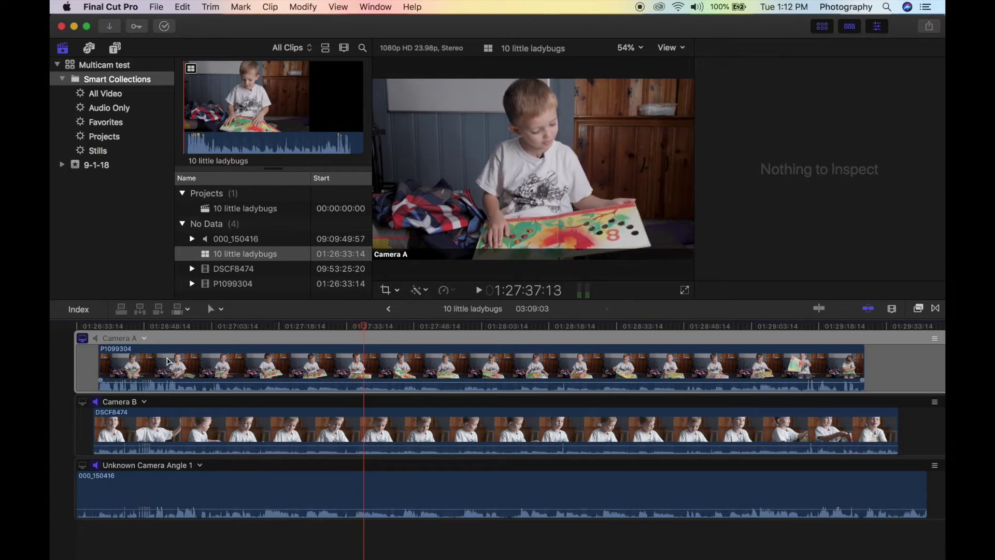
left_click(389, 309)
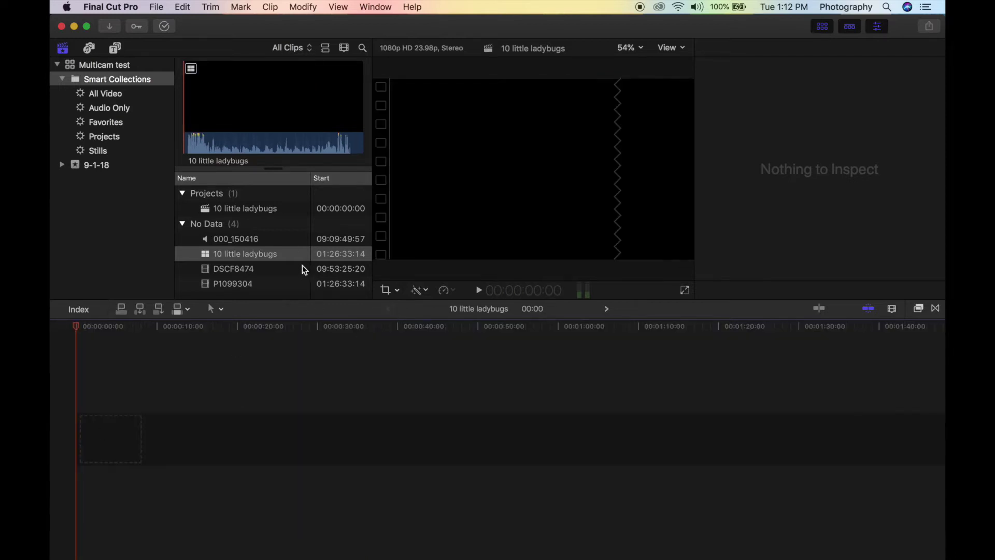
- Add the '10 little ladybugs' multicam clip to the project timeline, playhead near 15 seconds
left_click_drag(295, 255, 138, 381)
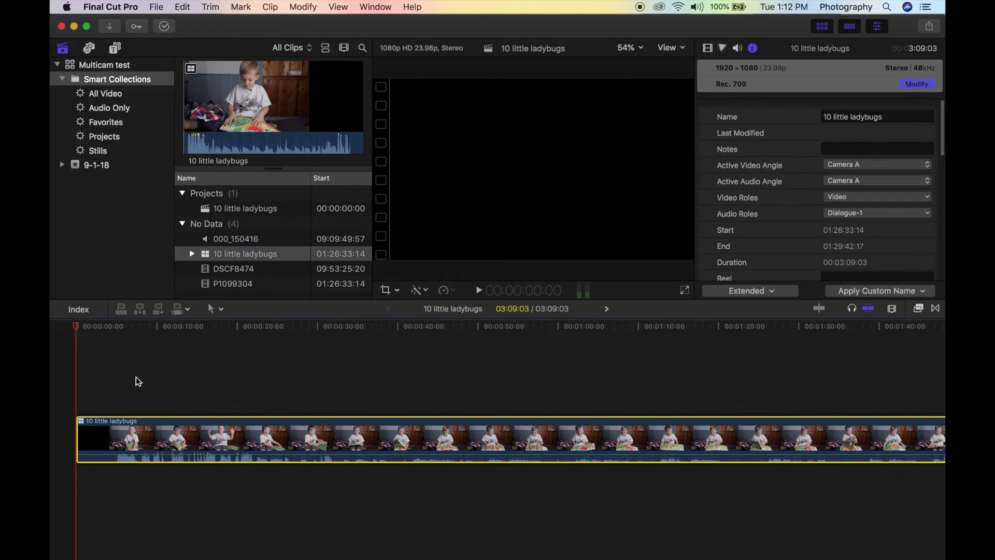
left_click(156, 329)
left_click(201, 330)
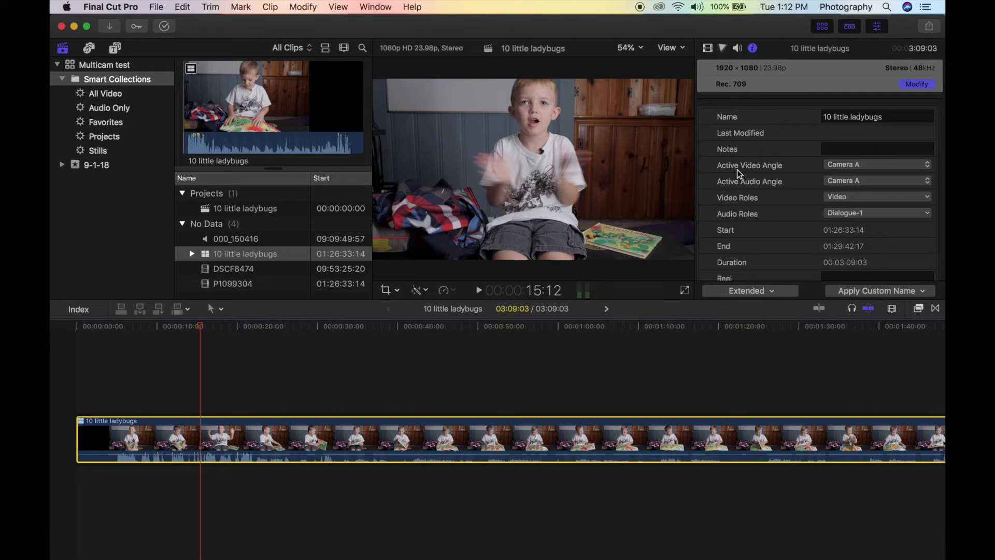
- Hide the Inspector and Browser and show the Angle Viewer with Shift-Command-7
left_click(879, 27)
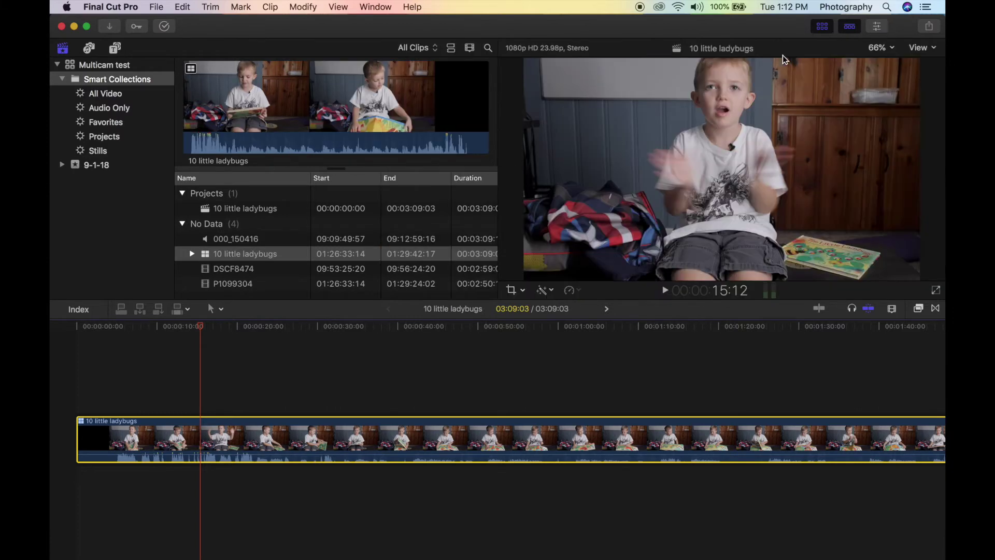
left_click(821, 26)
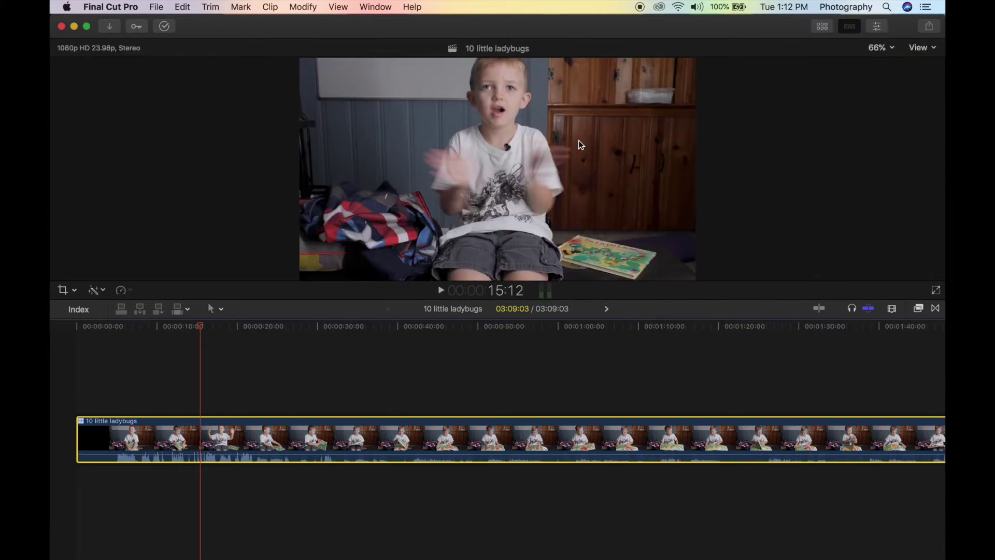
key("super+shift+7")
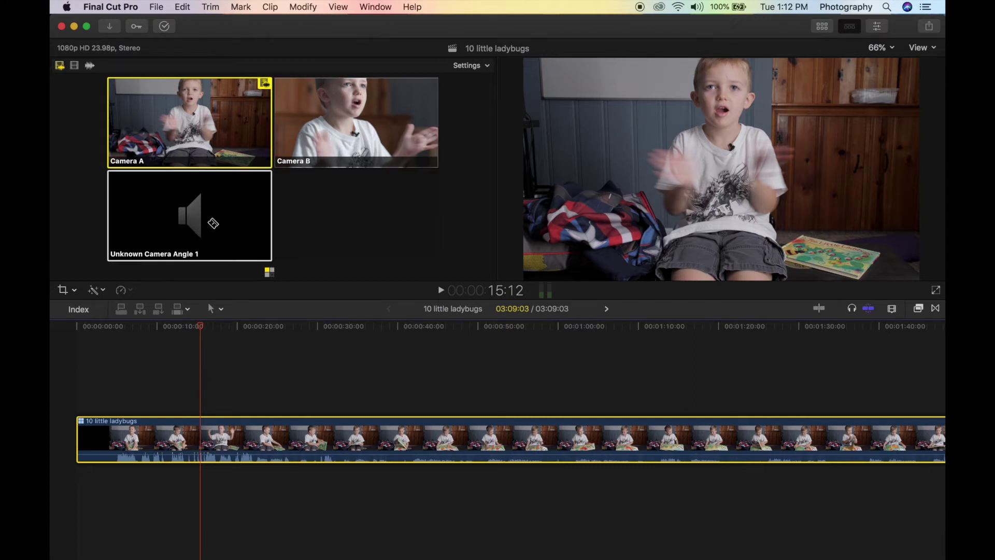
- Switch the Angle Viewer to audio-only and select the Unknown Camera Angle 1 tile for audio
left_click(90, 65)
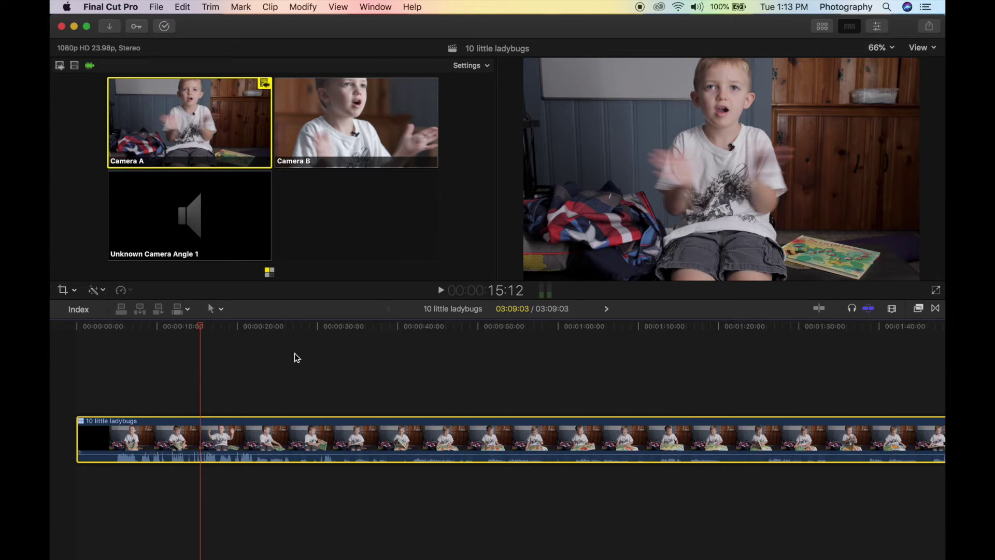
left_click(232, 225)
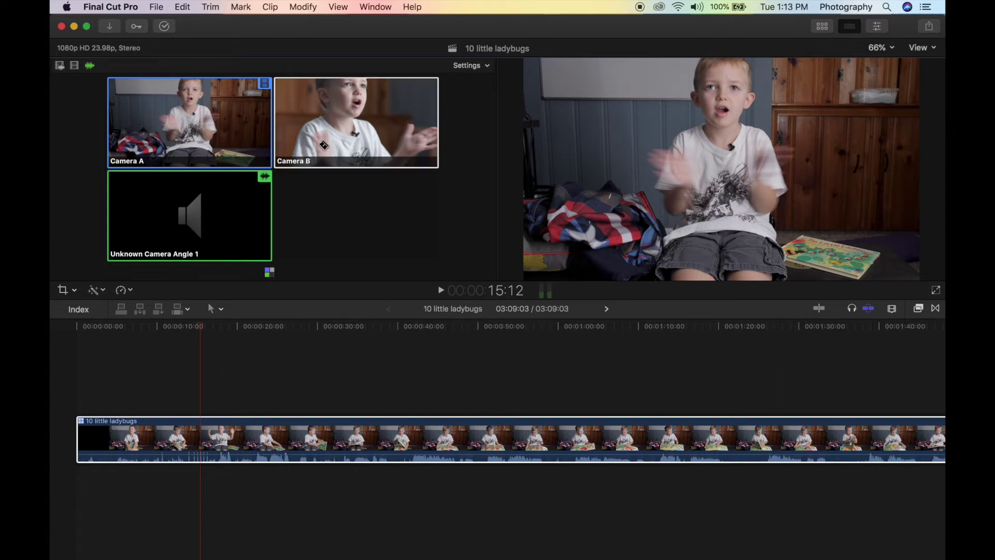
- Play from about 23 seconds and cut video-only between Camera B and Camera A four times
left_click(264, 327)
key("space")
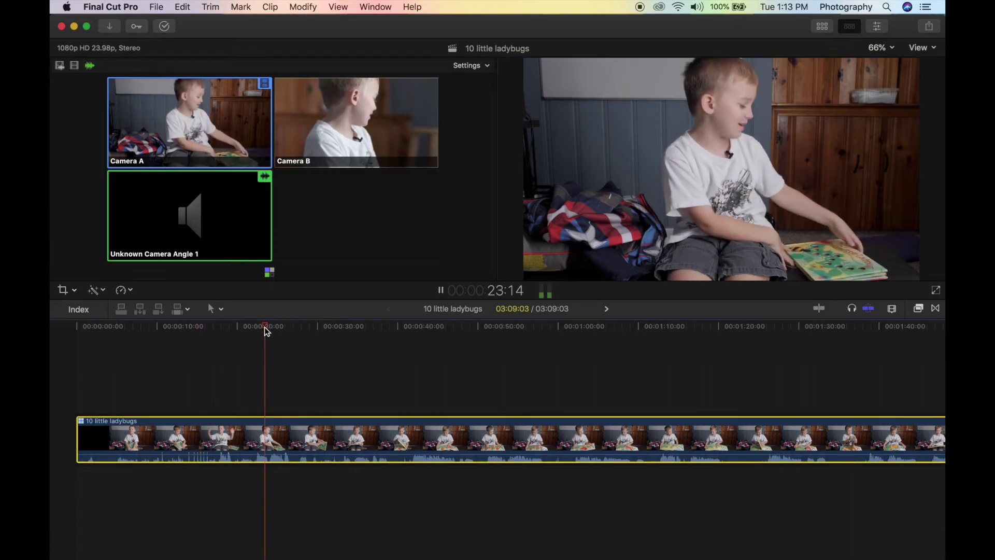
key("XF86AudioRaiseVolume")
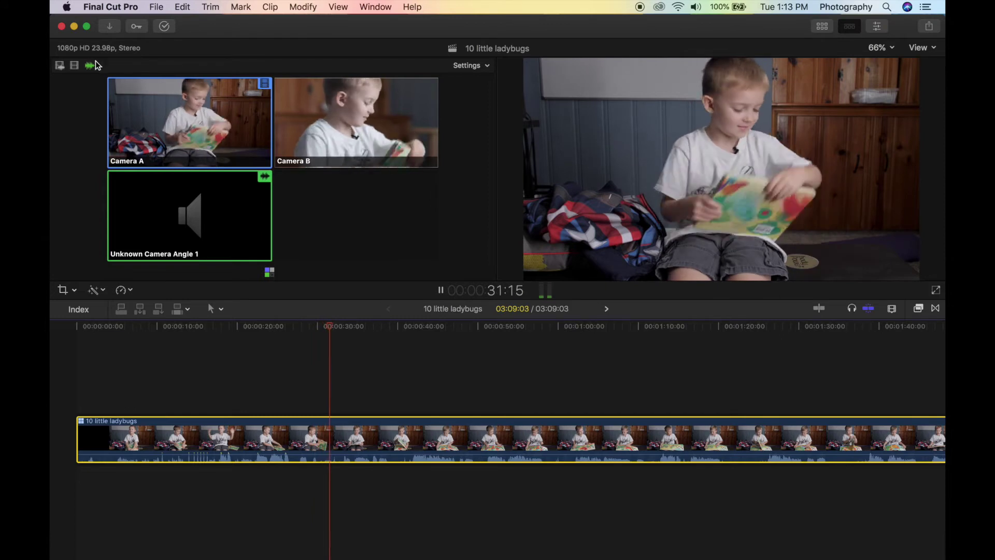
left_click(75, 67)
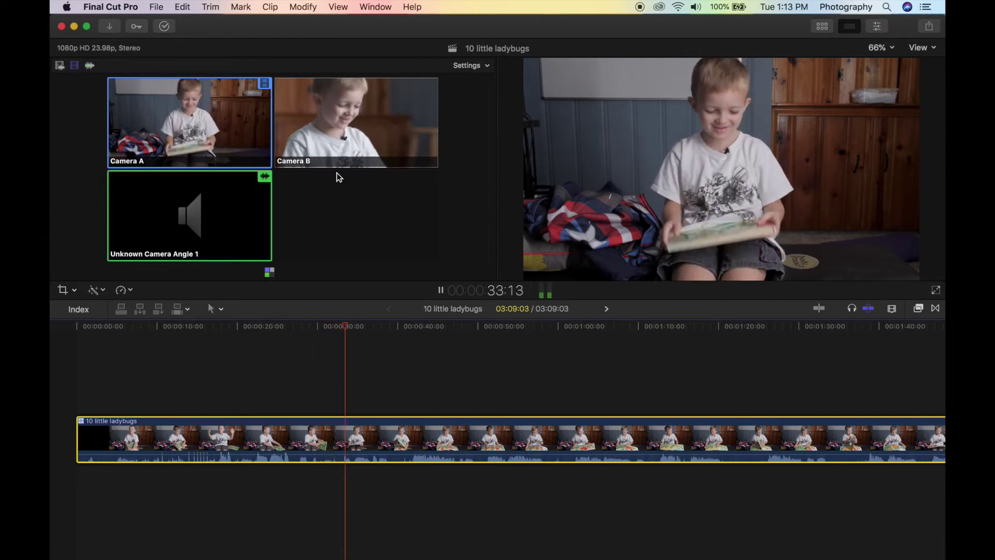
left_click(368, 120)
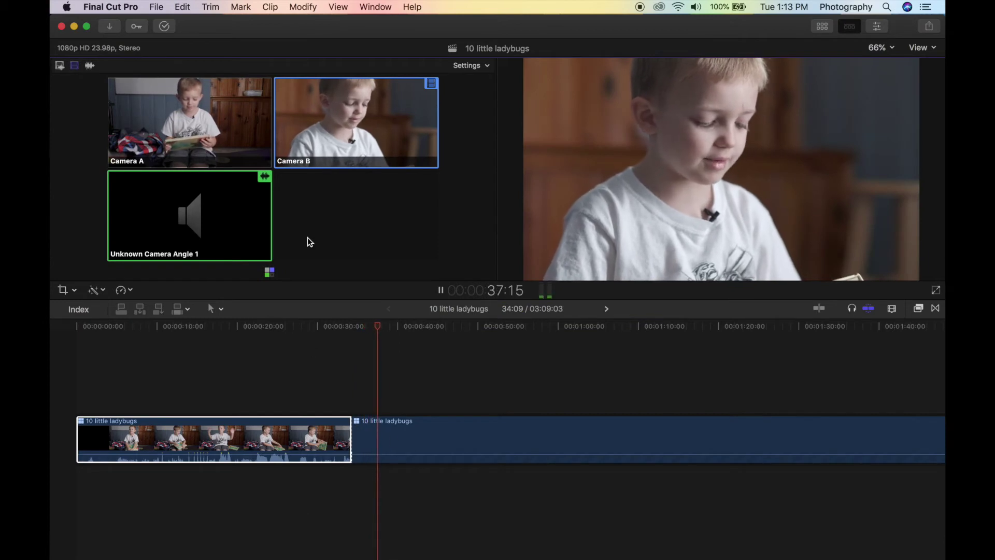
left_click(188, 123)
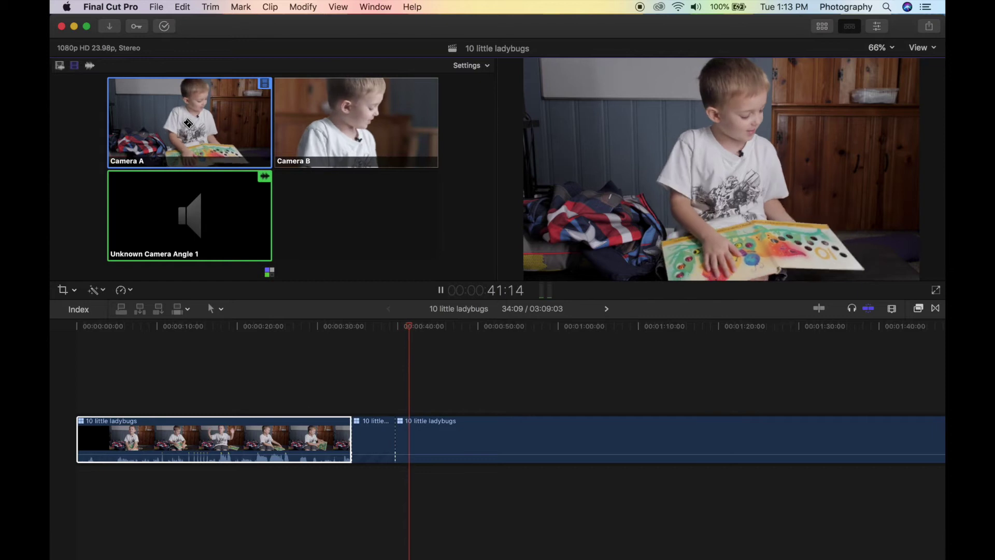
left_click(356, 141)
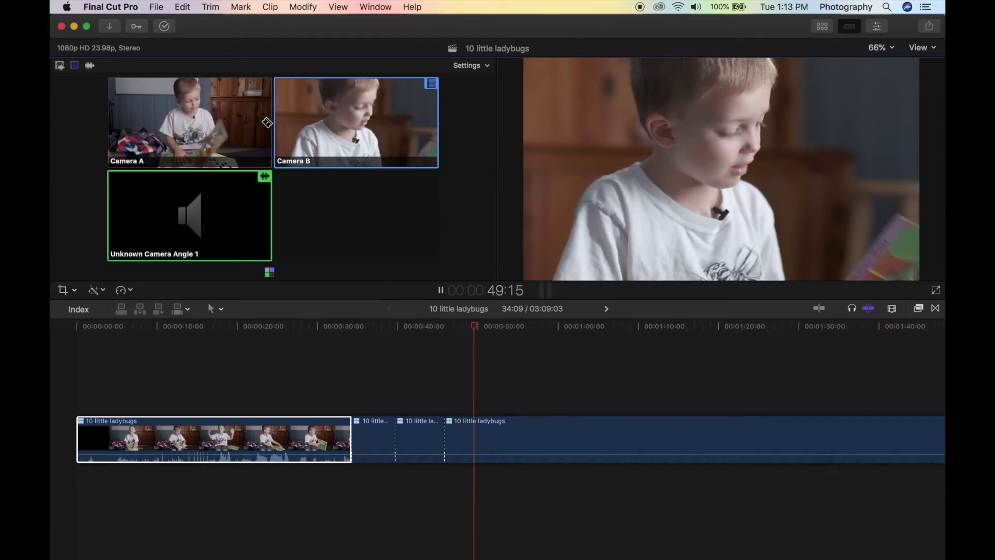
left_click(241, 125)
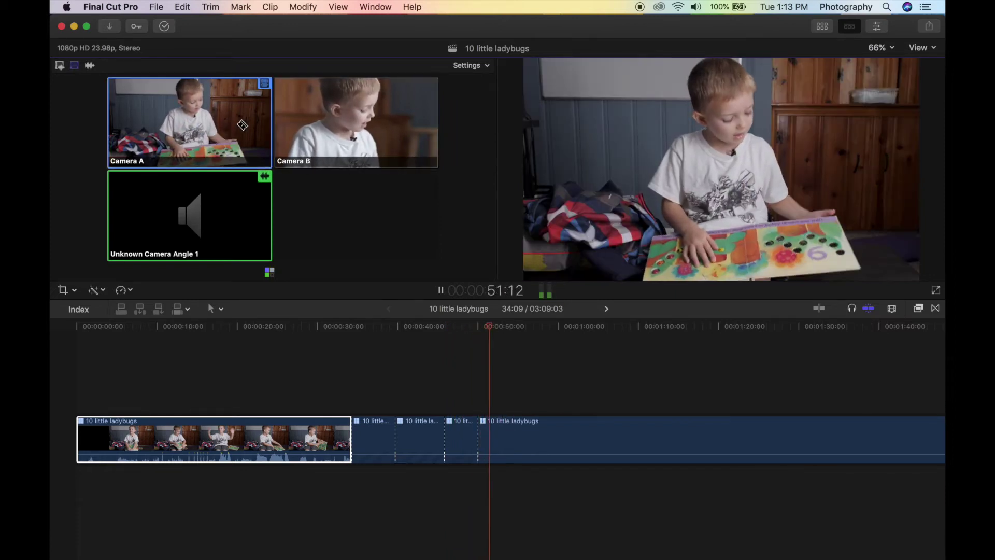
- Replay the edited section from about 38 to 47 seconds to review the angle cuts
left_click(386, 324)
key("space")
key("1")
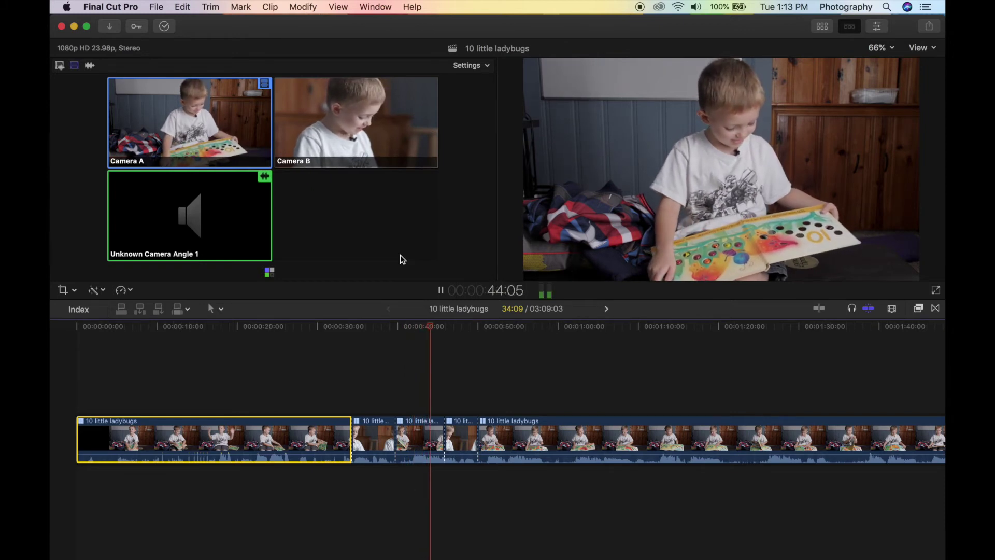
key("2")
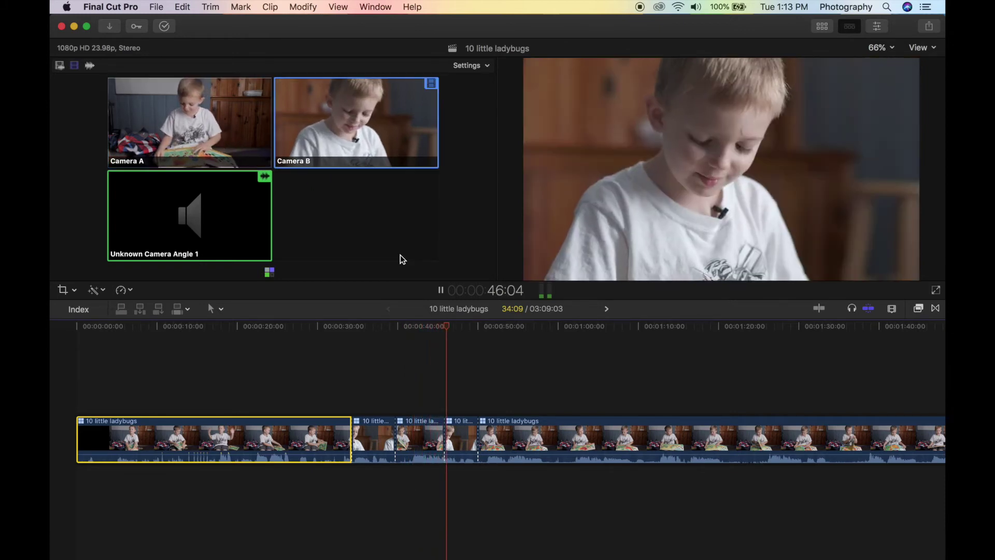
key("space")
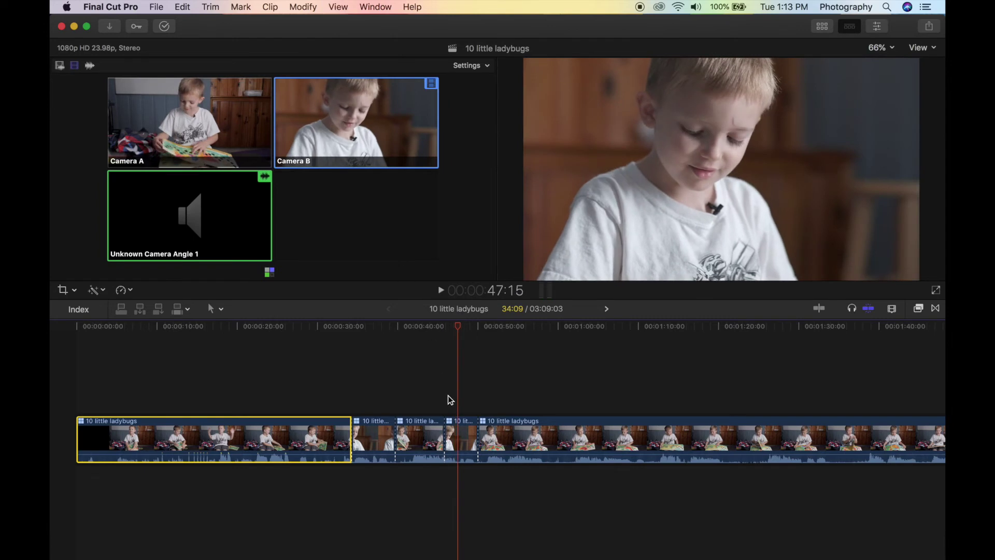